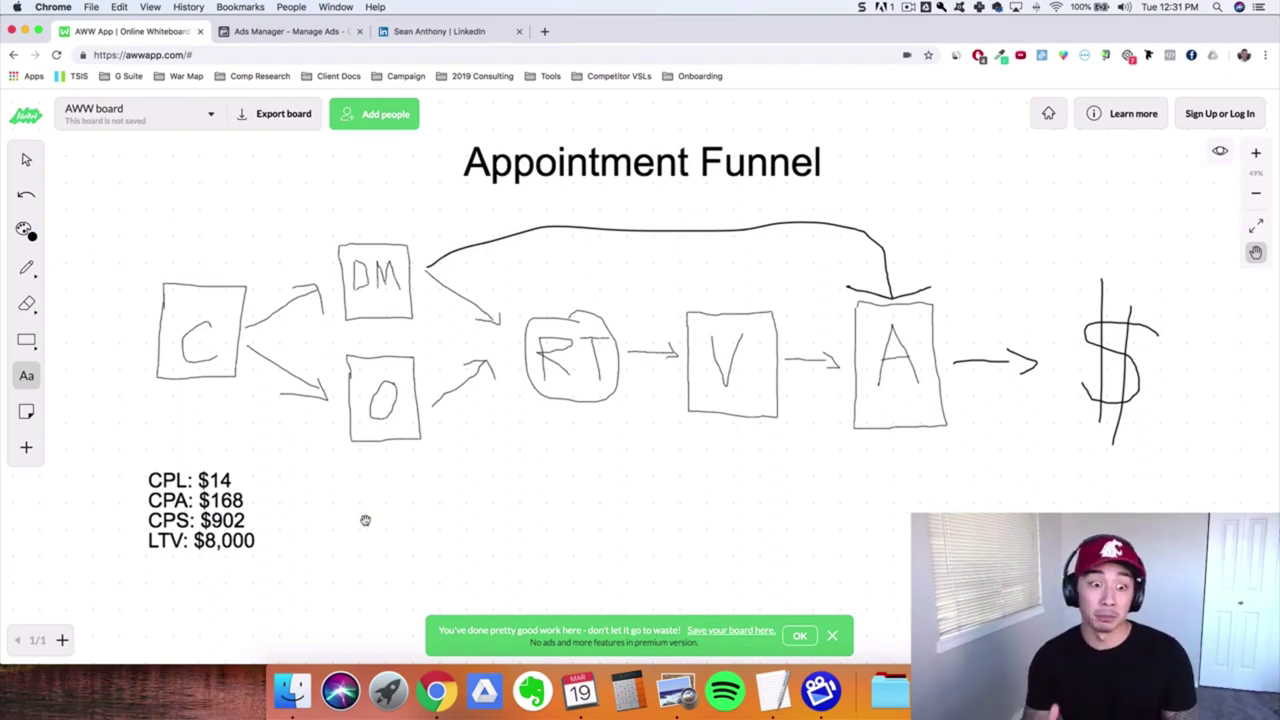
Step: Nudge the funnel drawing slightly left and down, then open LinkedIn's '5 Killer LinkedIn Tactics' media item
left_click_drag(394, 523, 391, 524)
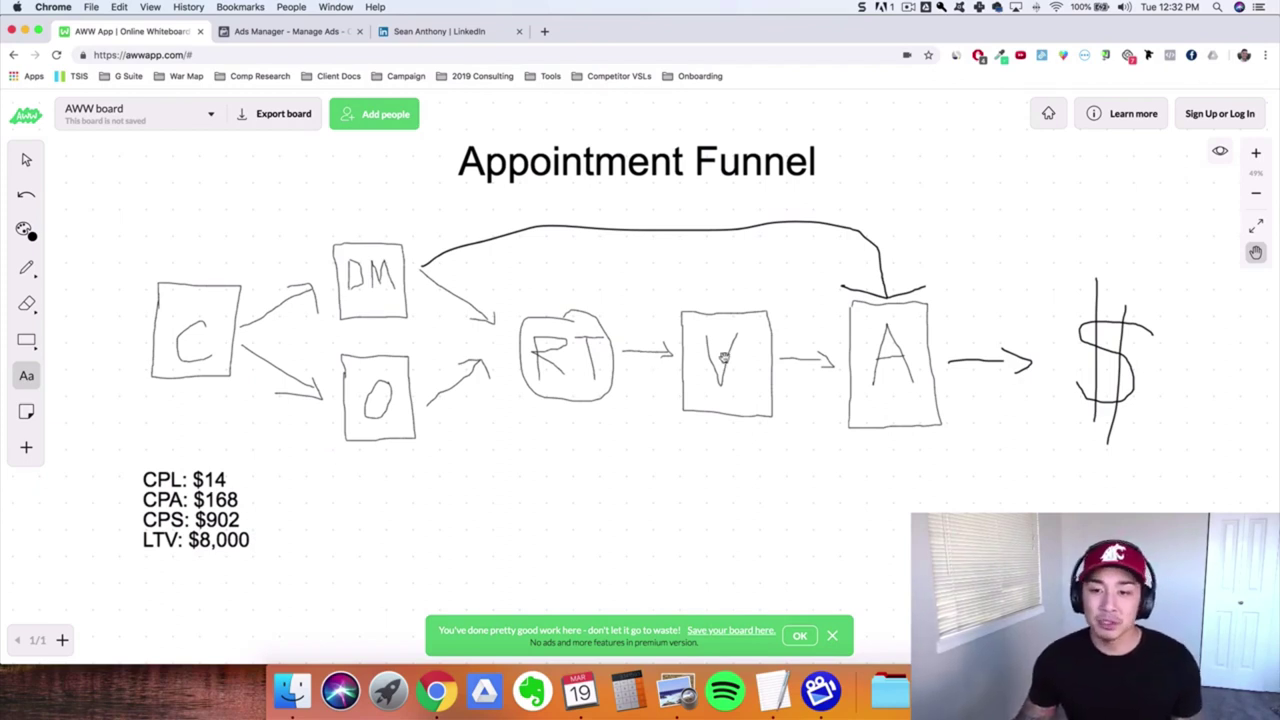
mouse_move(725, 358)
left_mouse_down()
mouse_move(703, 366)
mouse_move(727, 364)
left_mouse_up()
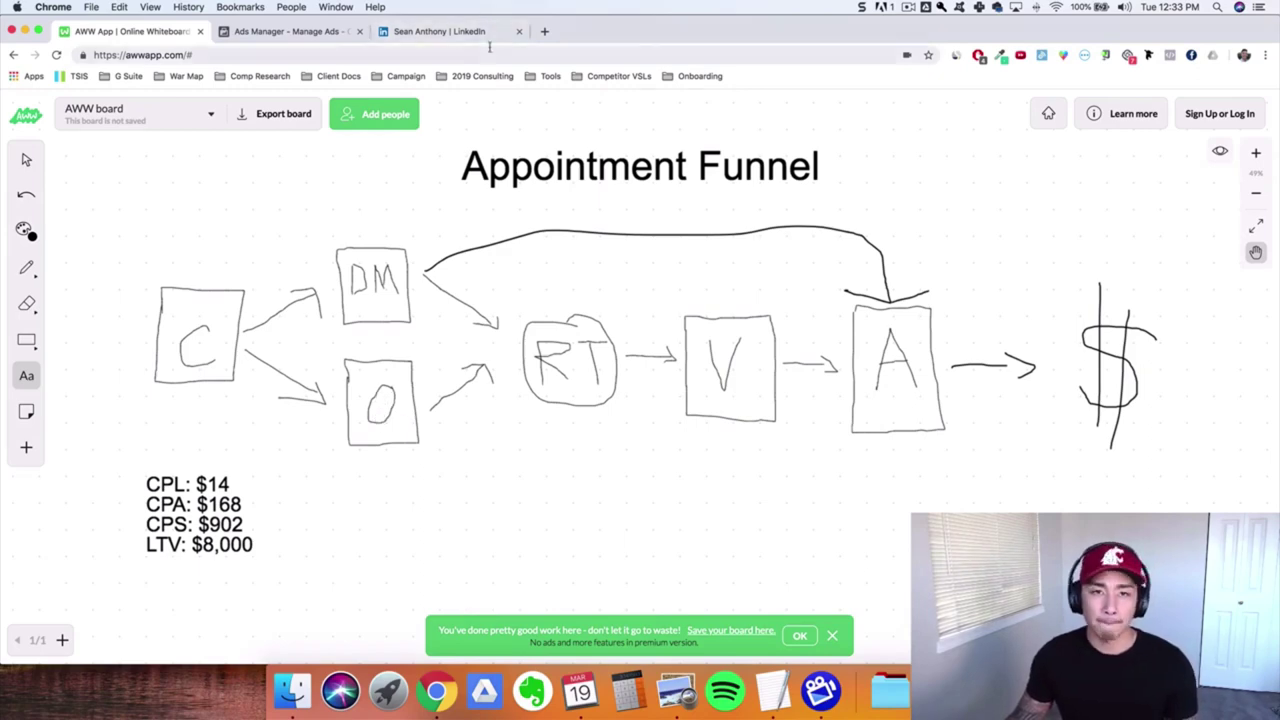
left_click(460, 31)
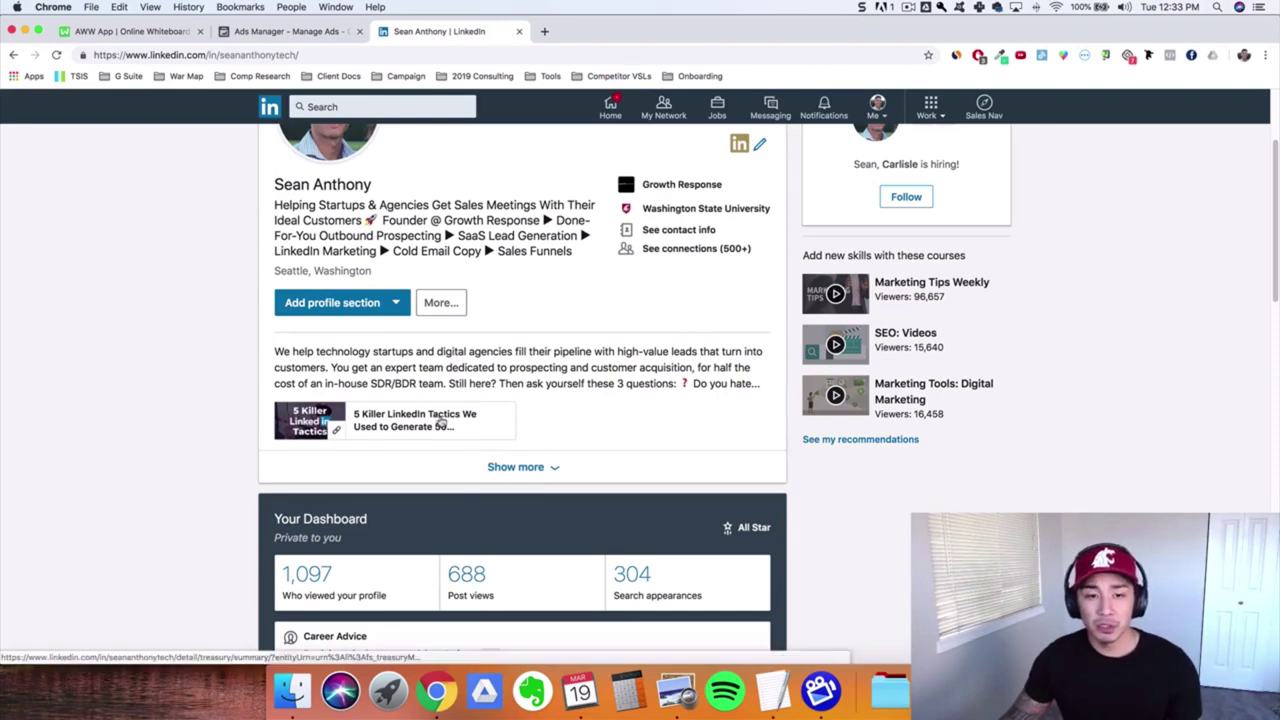
scroll(442, 422, "down", 1)
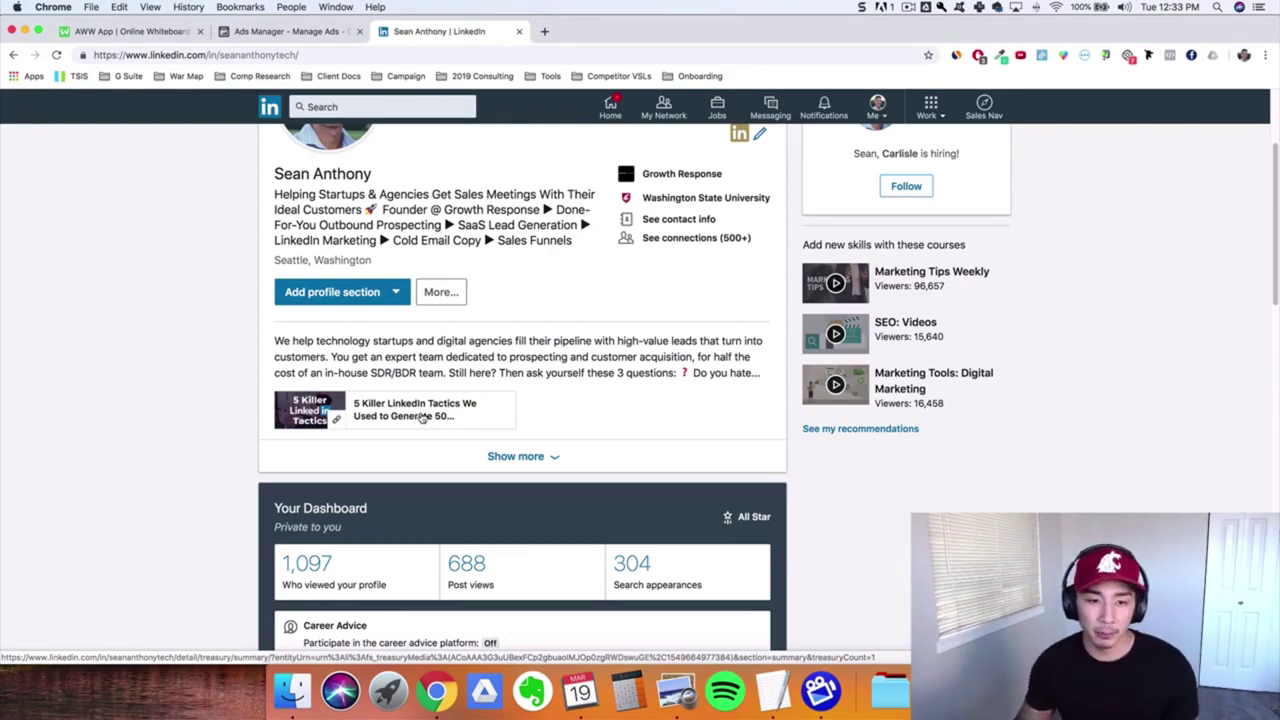
left_click(477, 426)
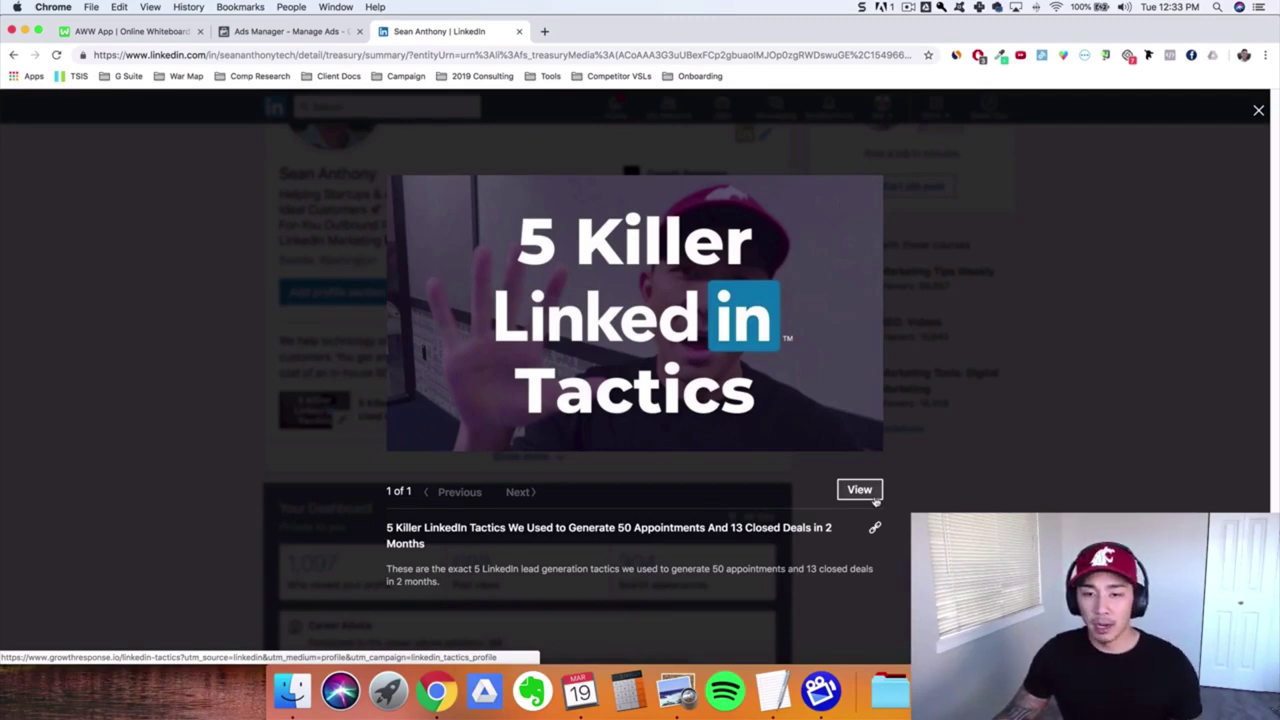
Step: Open the linked tactics guide in a new tab and highlight its title phrase '50 Appointments in 2 Months'
left_click(860, 490)
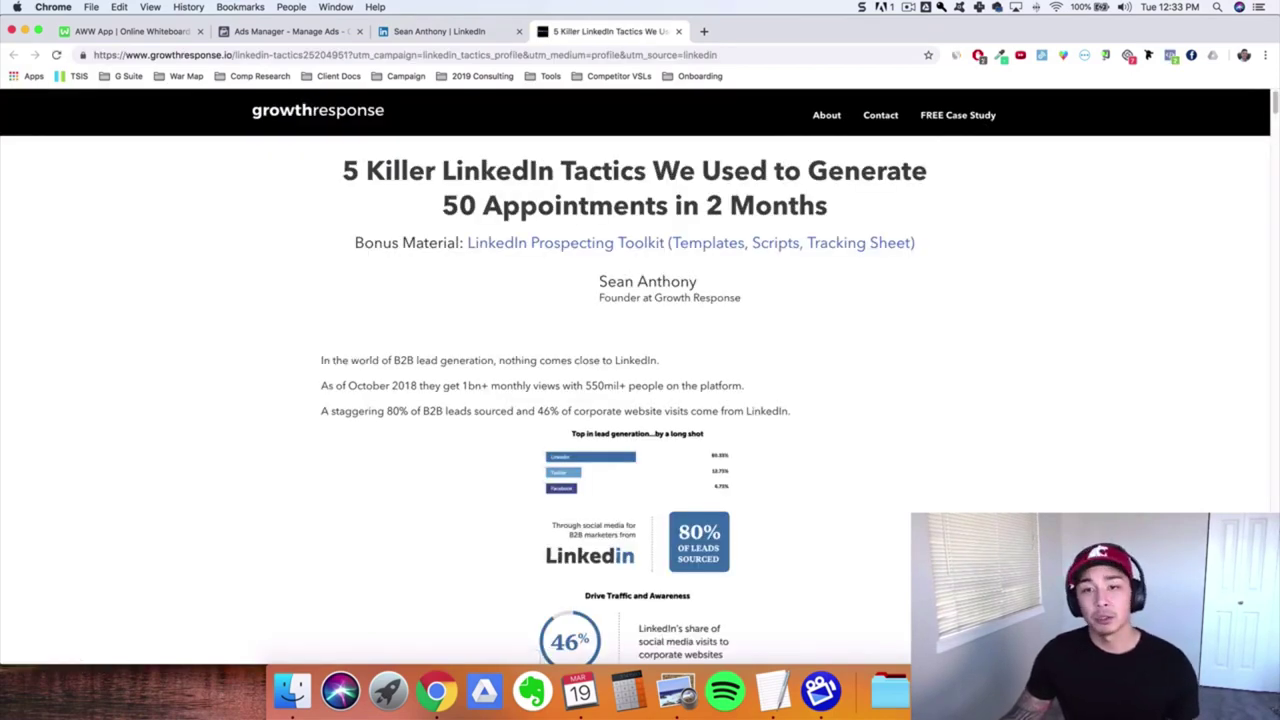
scroll(718, 268, "down", 5)
scroll(718, 268, "up", 2)
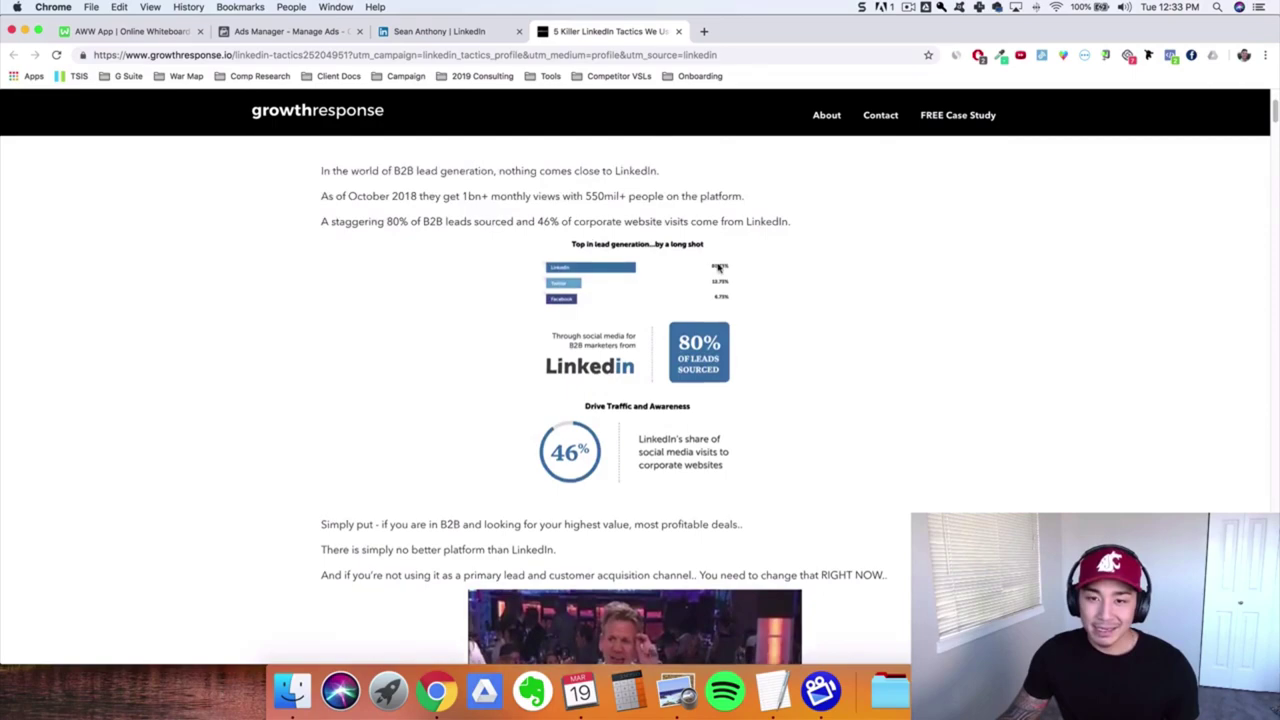
scroll(718, 268, "up", 3)
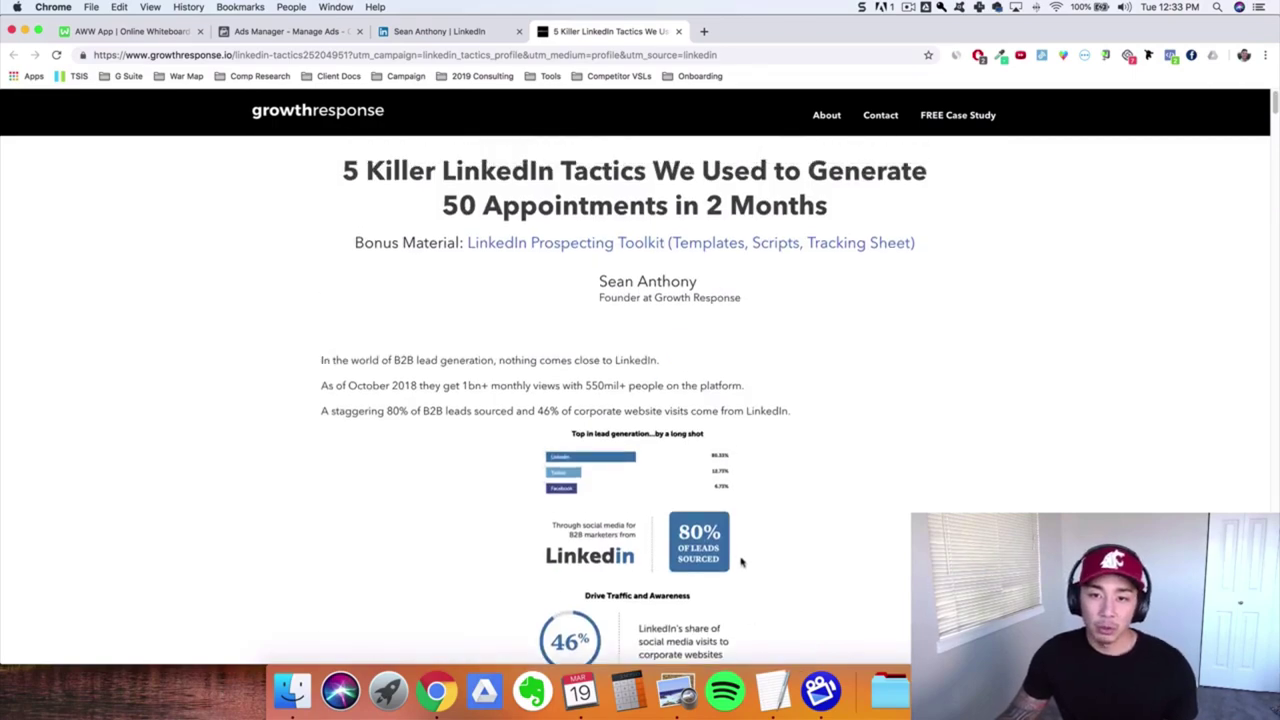
scroll(741, 562, "down", 15)
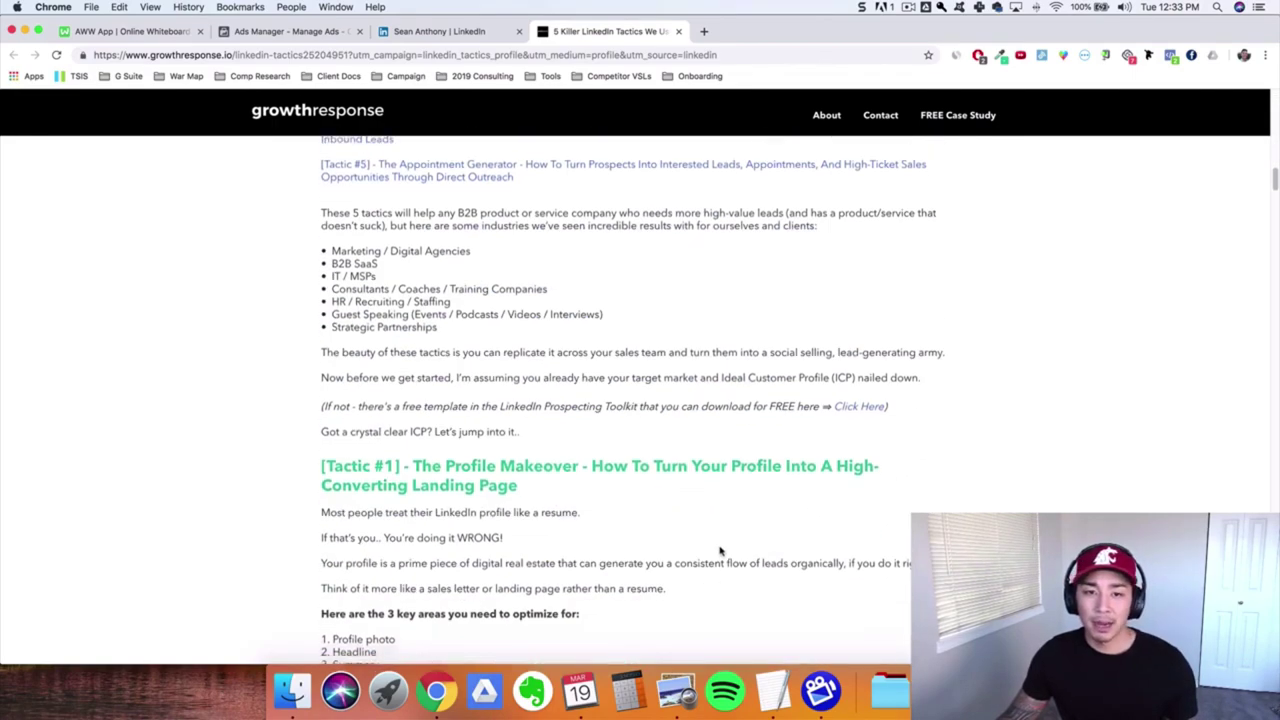
scroll(409, 363, "up", 4)
scroll(503, 495, "down", 4)
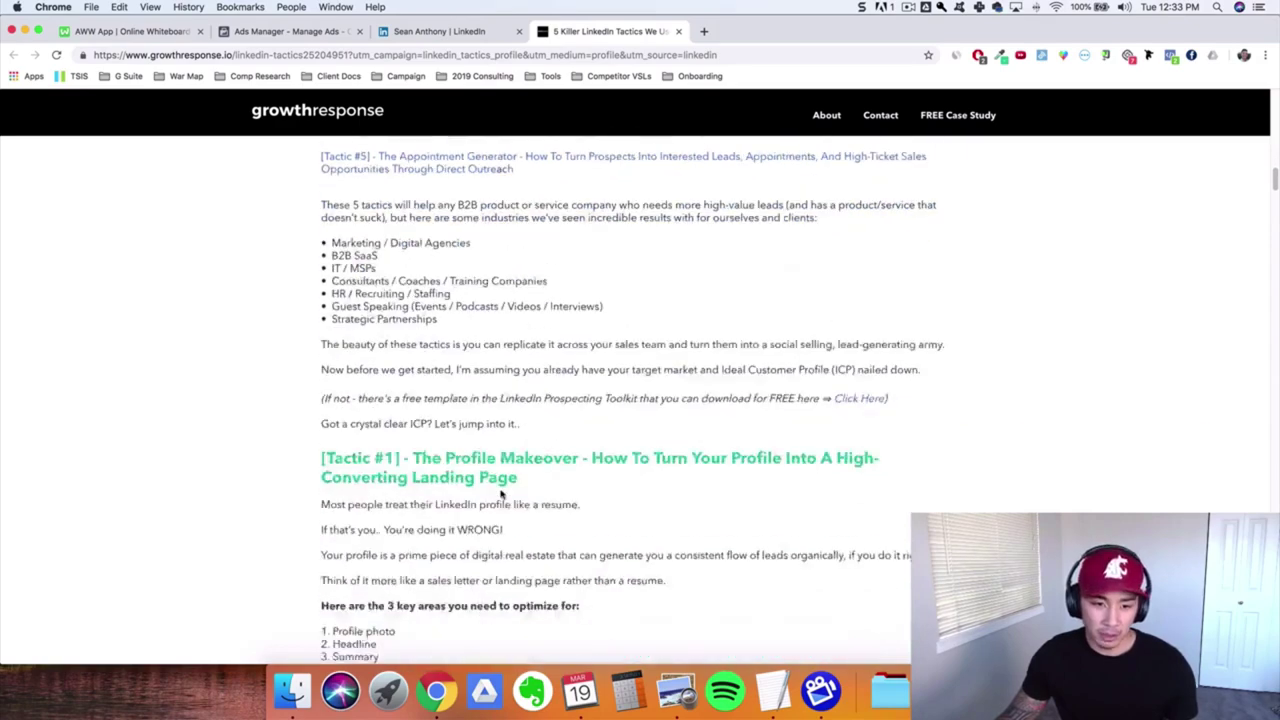
scroll(503, 495, "down", 6)
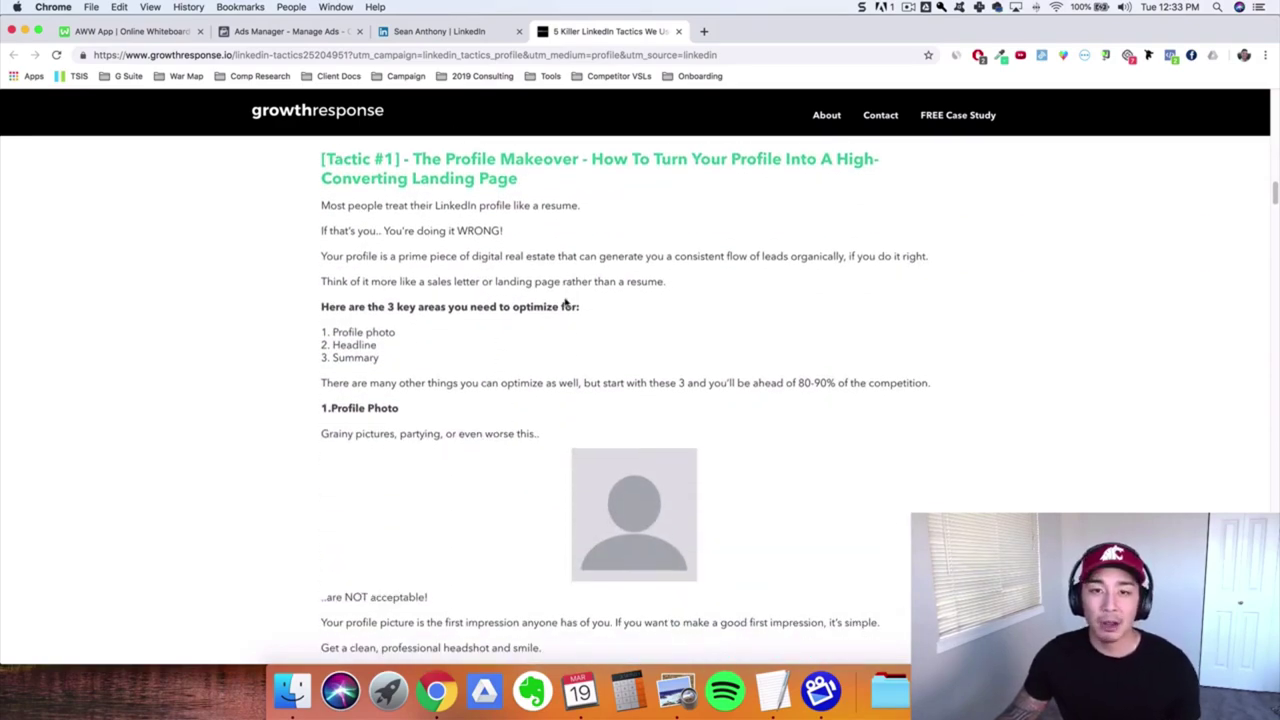
scroll(560, 300, "up", 20)
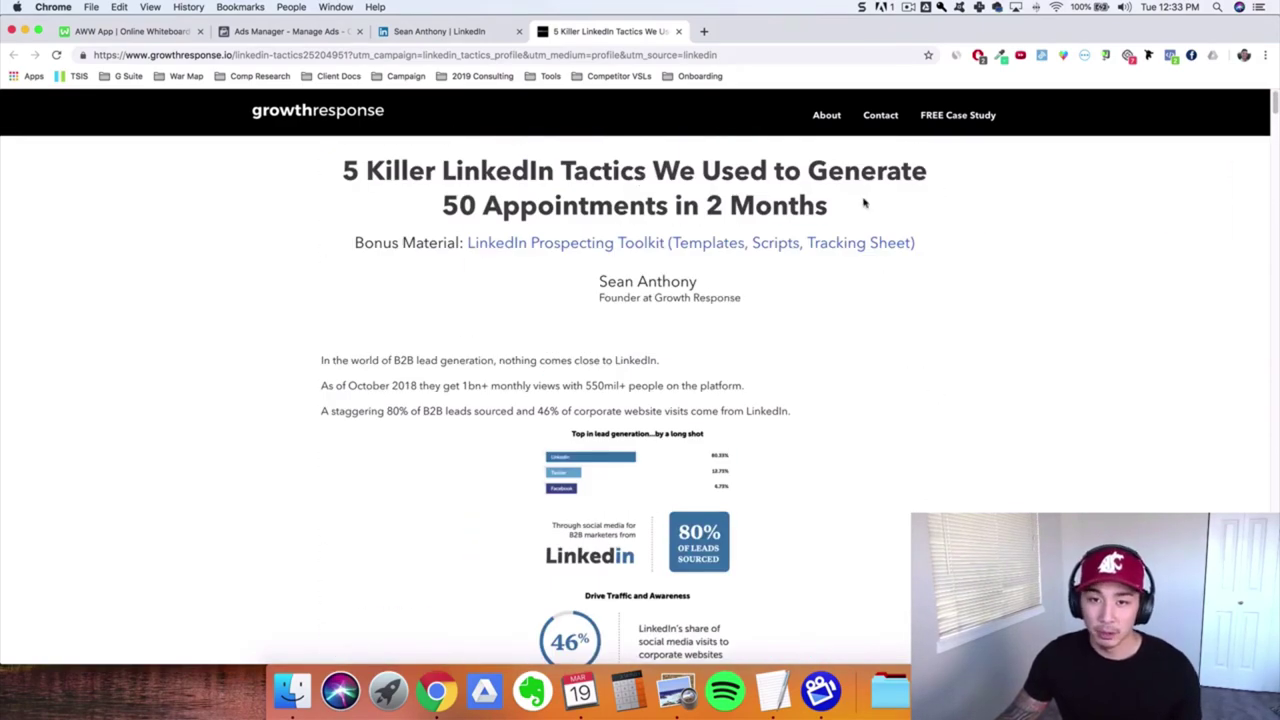
left_click_drag(865, 203, 424, 206)
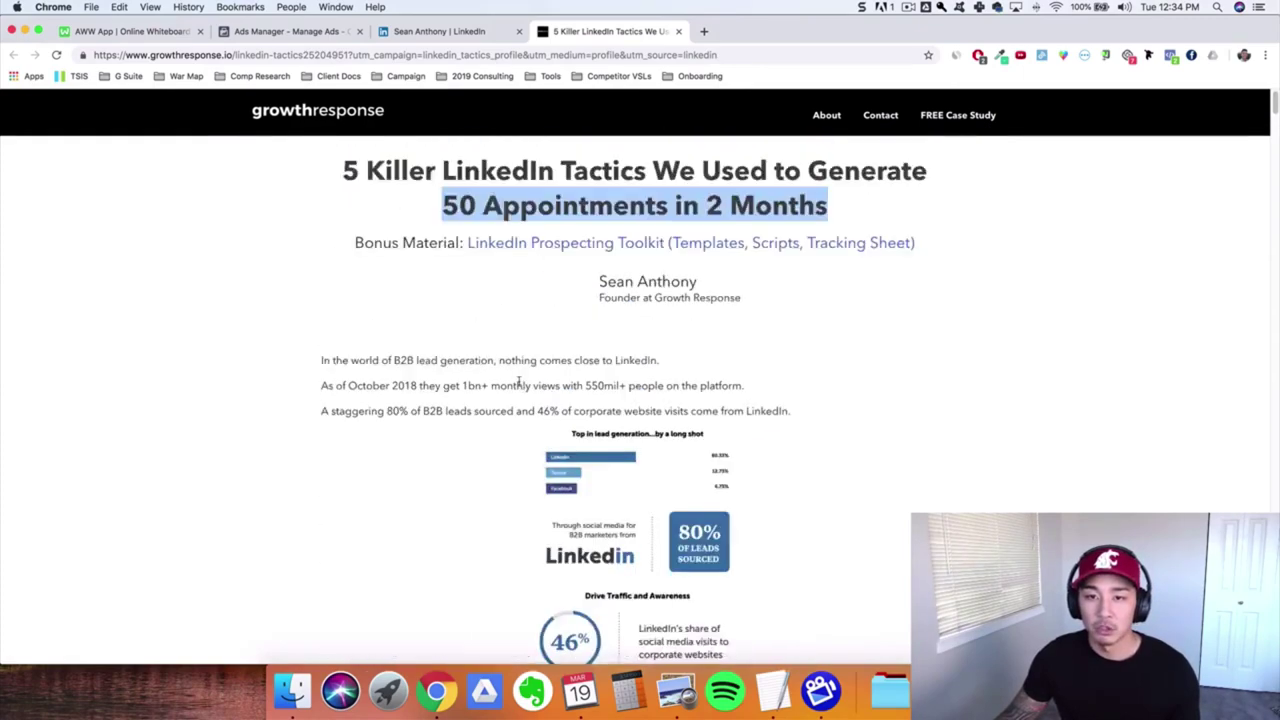
Step: Read down the guide past Tactic #3 and the Orca campaign steps to the Tactic #4 heading
scroll(1170, 476, "down", 6)
scroll(687, 584, "down", 20)
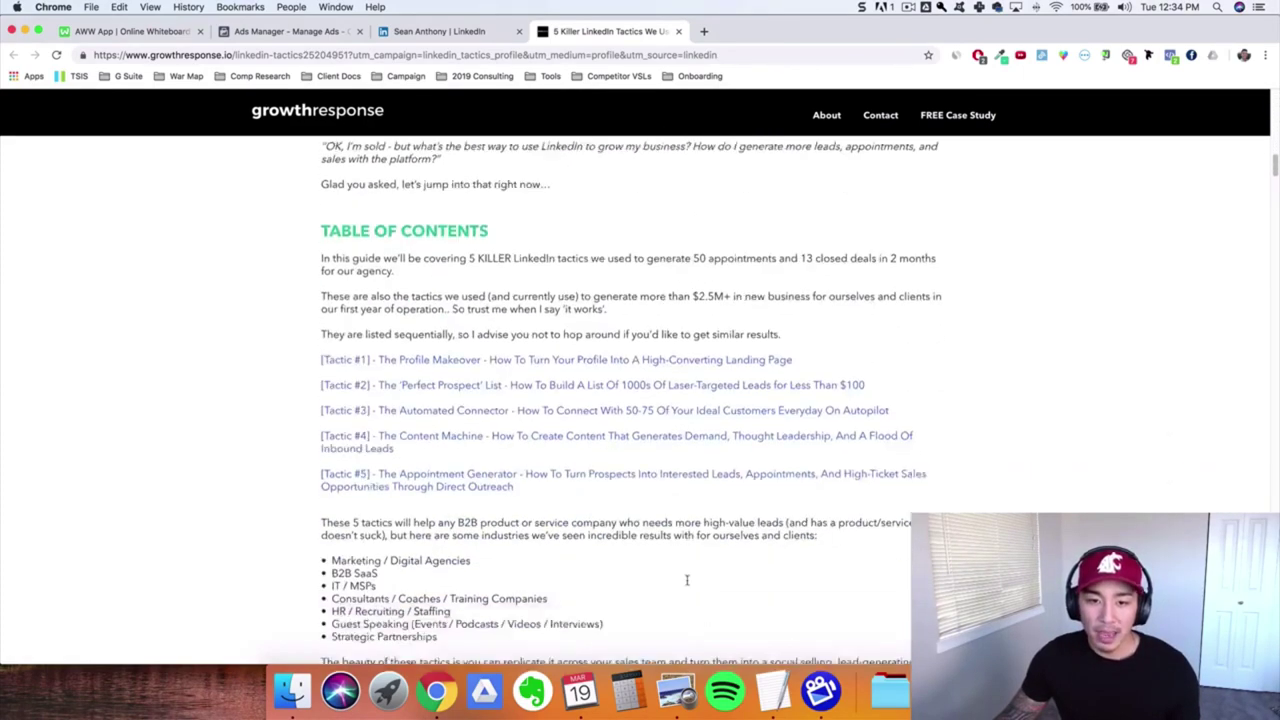
scroll(687, 584, "down", 12)
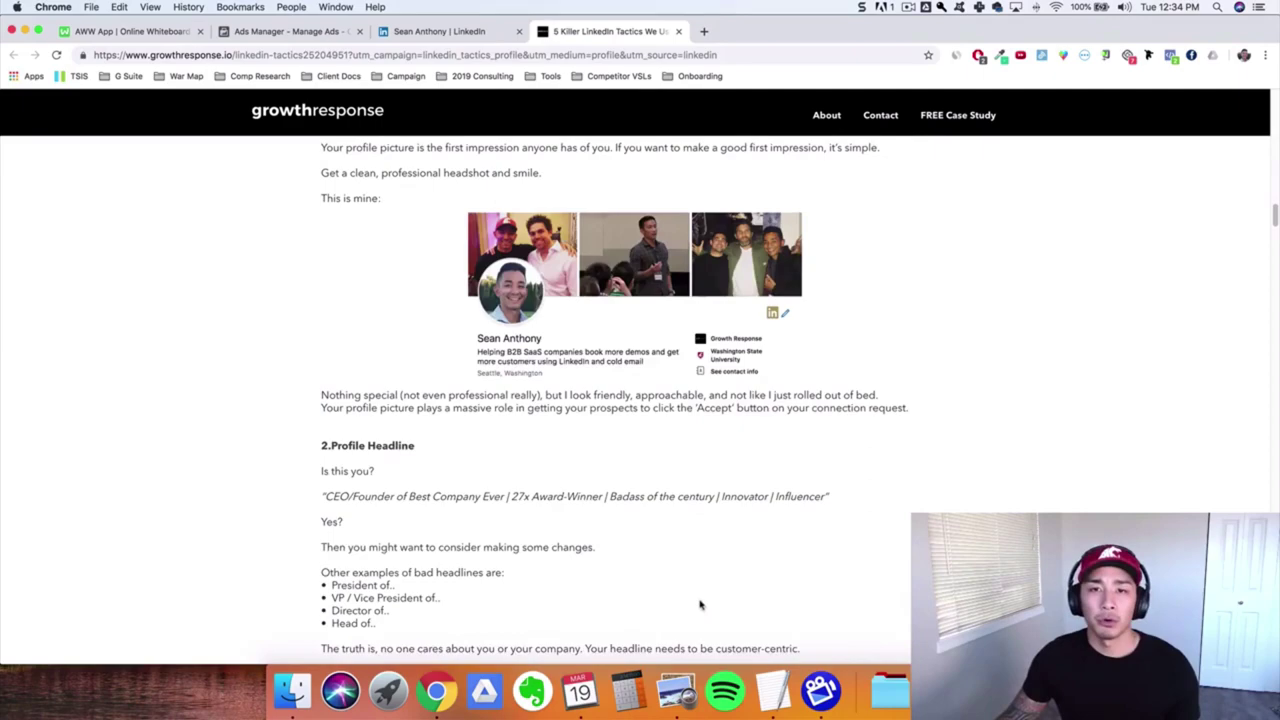
scroll(662, 271, "down", 3)
scroll(700, 320, "down", 20)
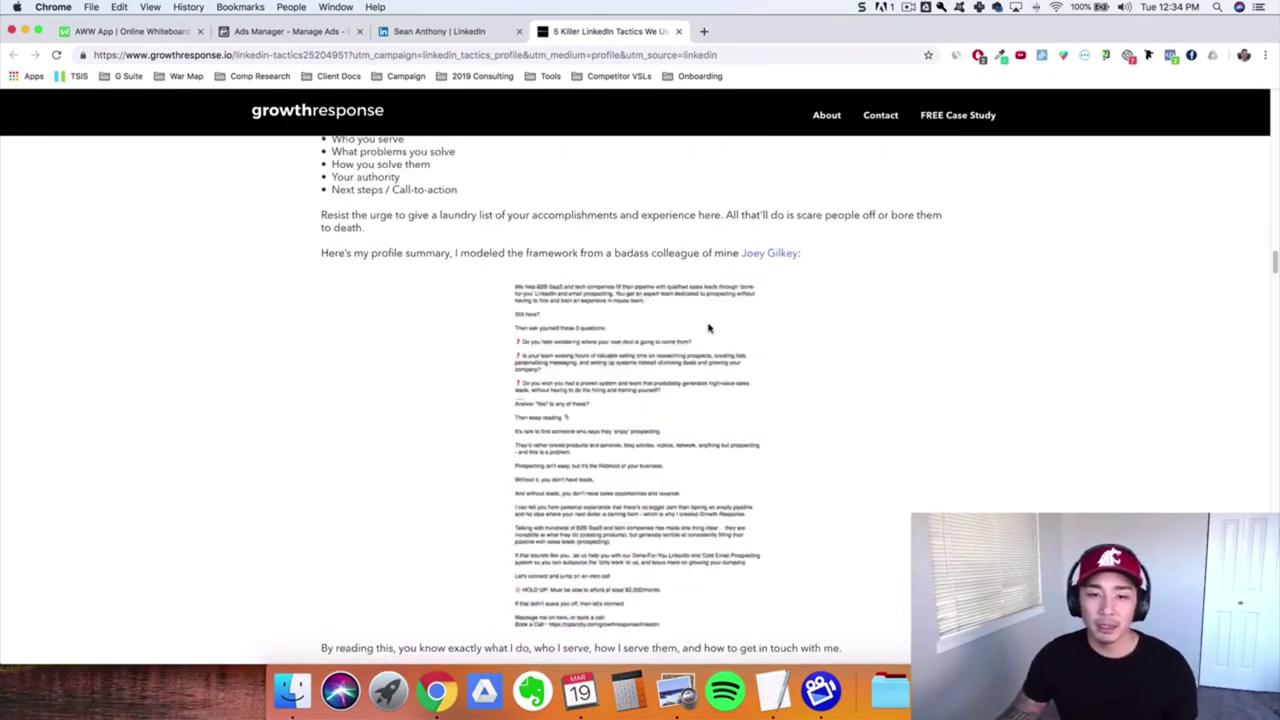
scroll(710, 333, "down", 10)
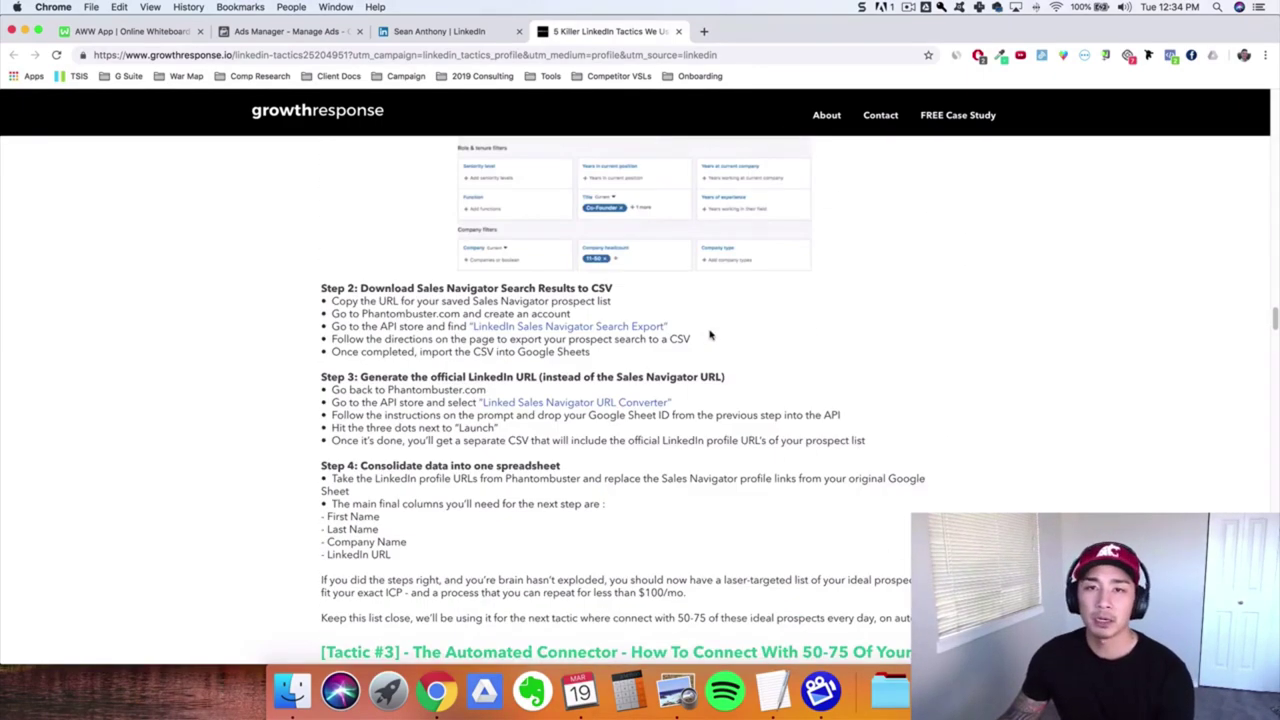
scroll(710, 335, "down", 7)
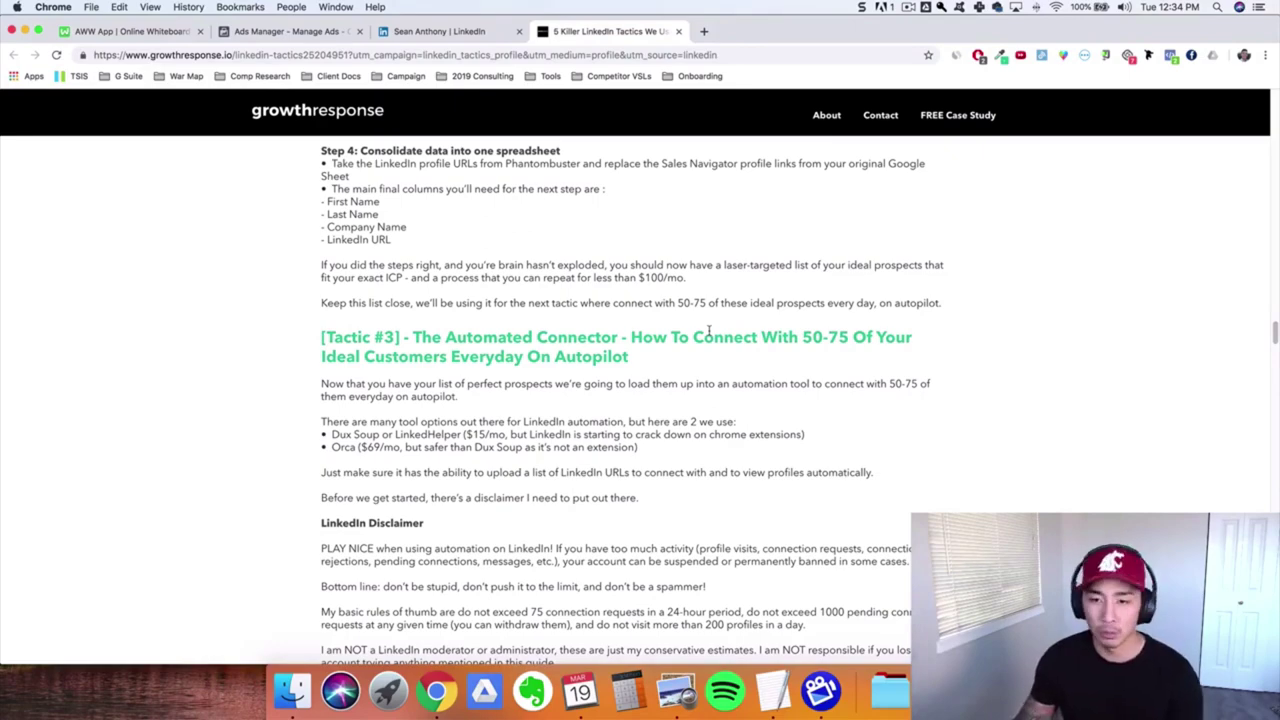
scroll(709, 331, "down", 12)
Step: Close the media preview, scroll through the LinkedIn profile's featured guide and stats, then return to the whiteboard
left_click(415, 31)
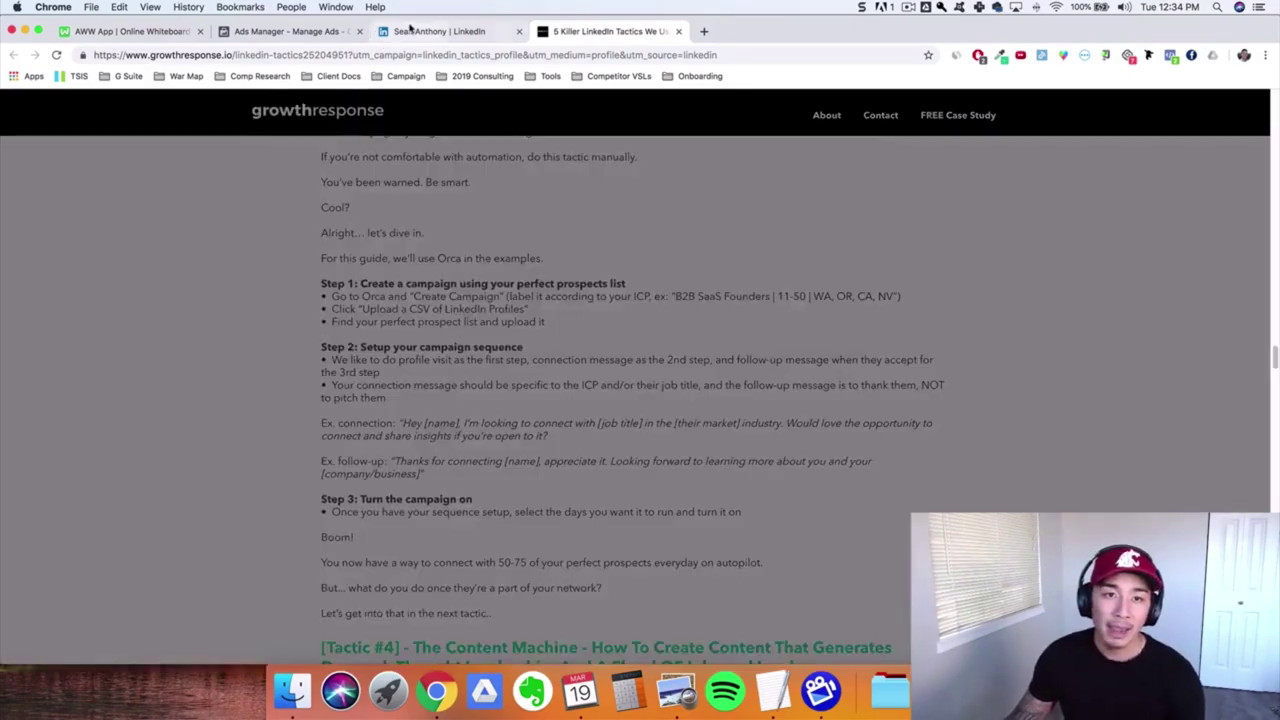
left_click(130, 31)
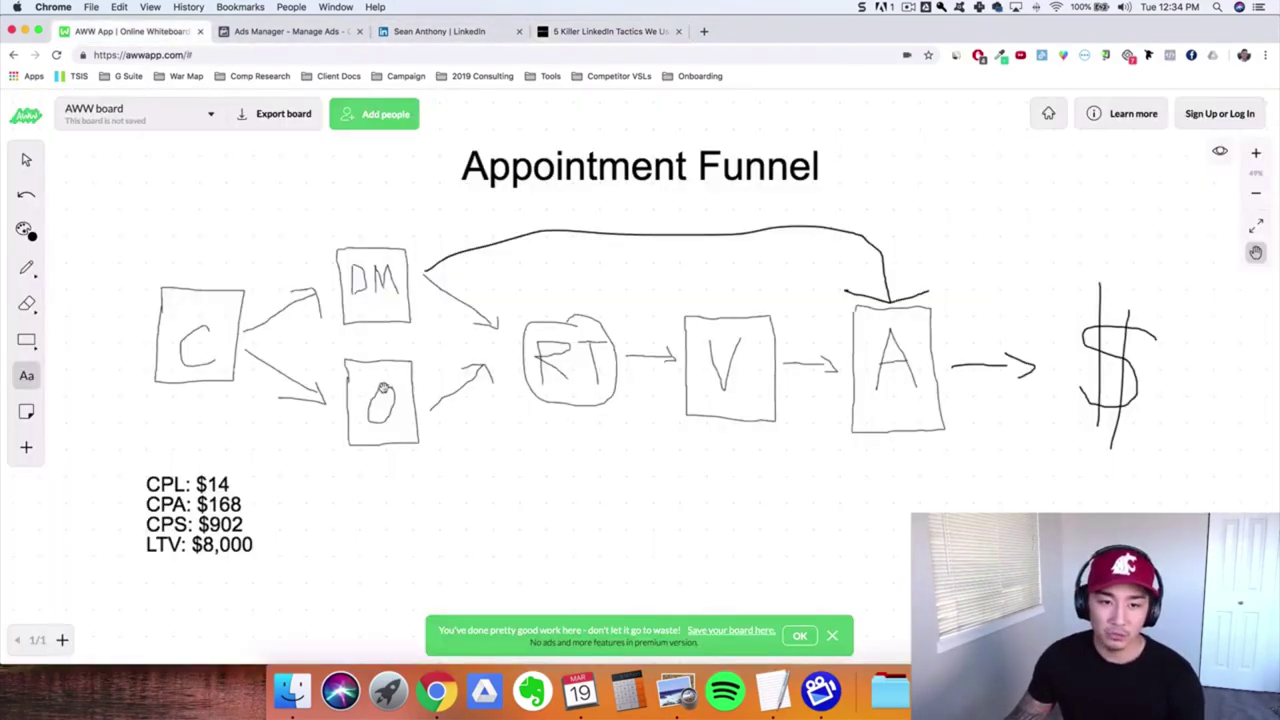
left_click(440, 31)
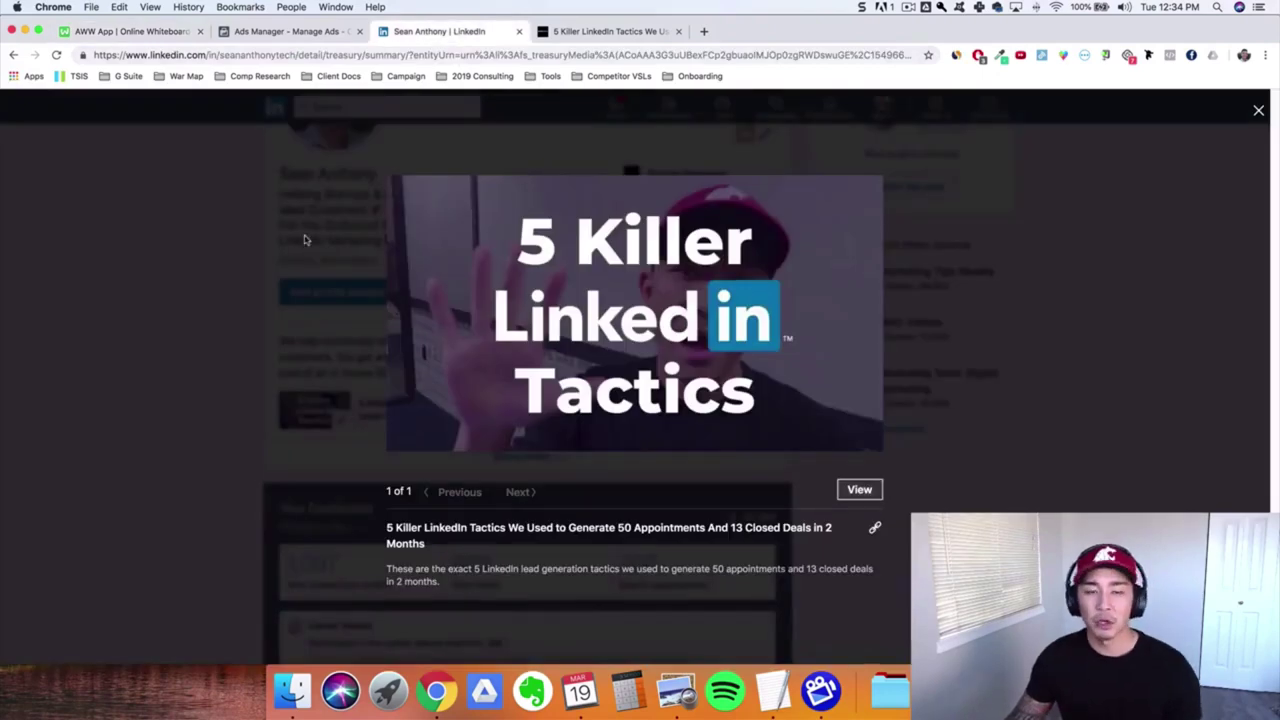
key("Escape")
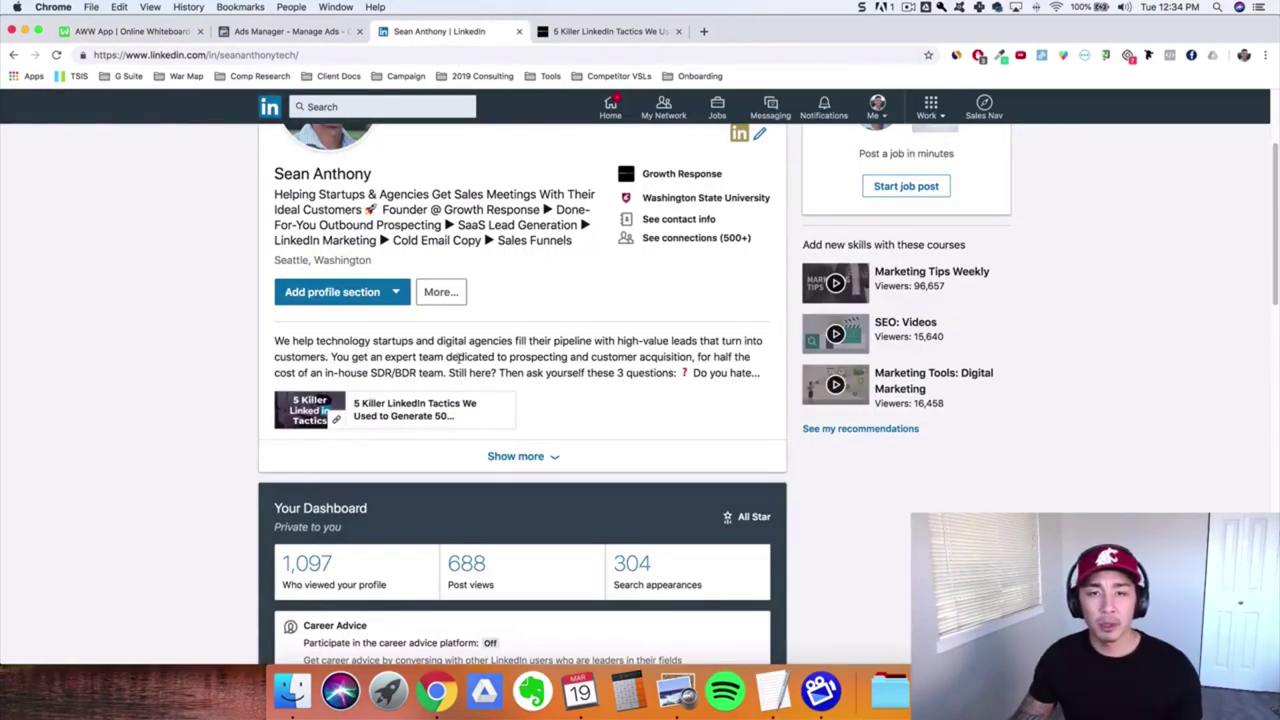
scroll(460, 365, "down", 1)
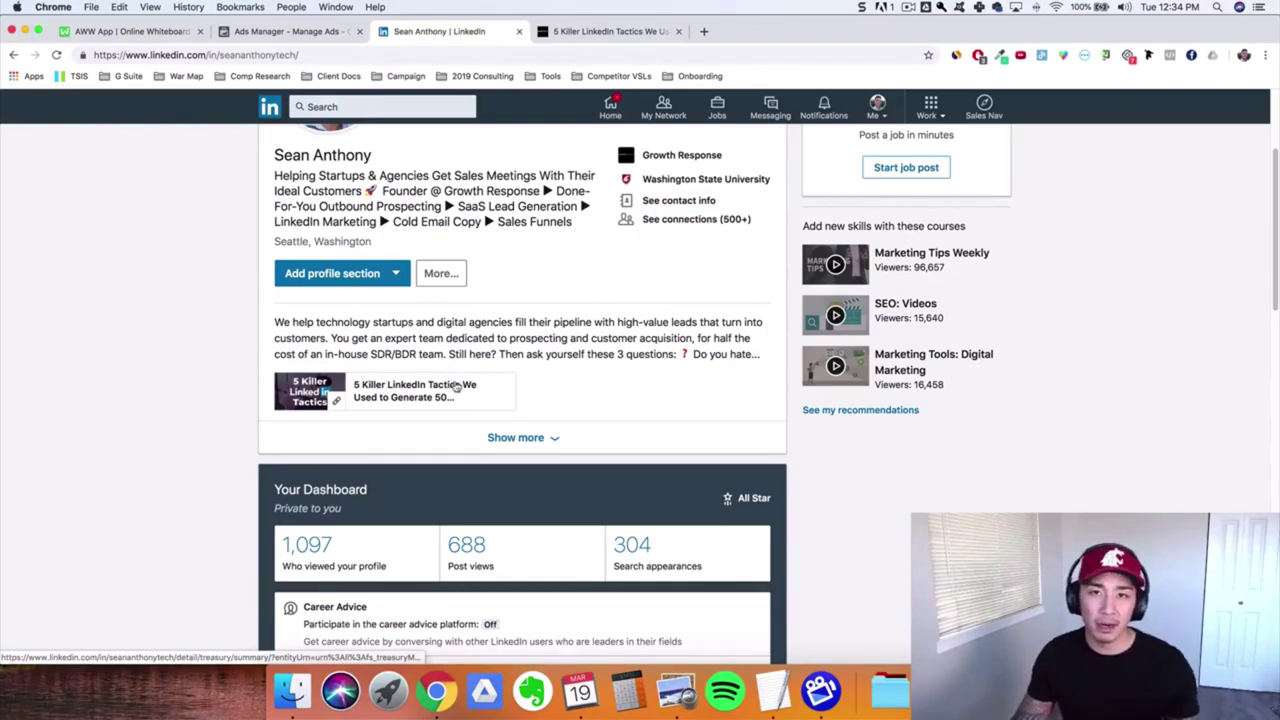
scroll(480, 410, "down", 1)
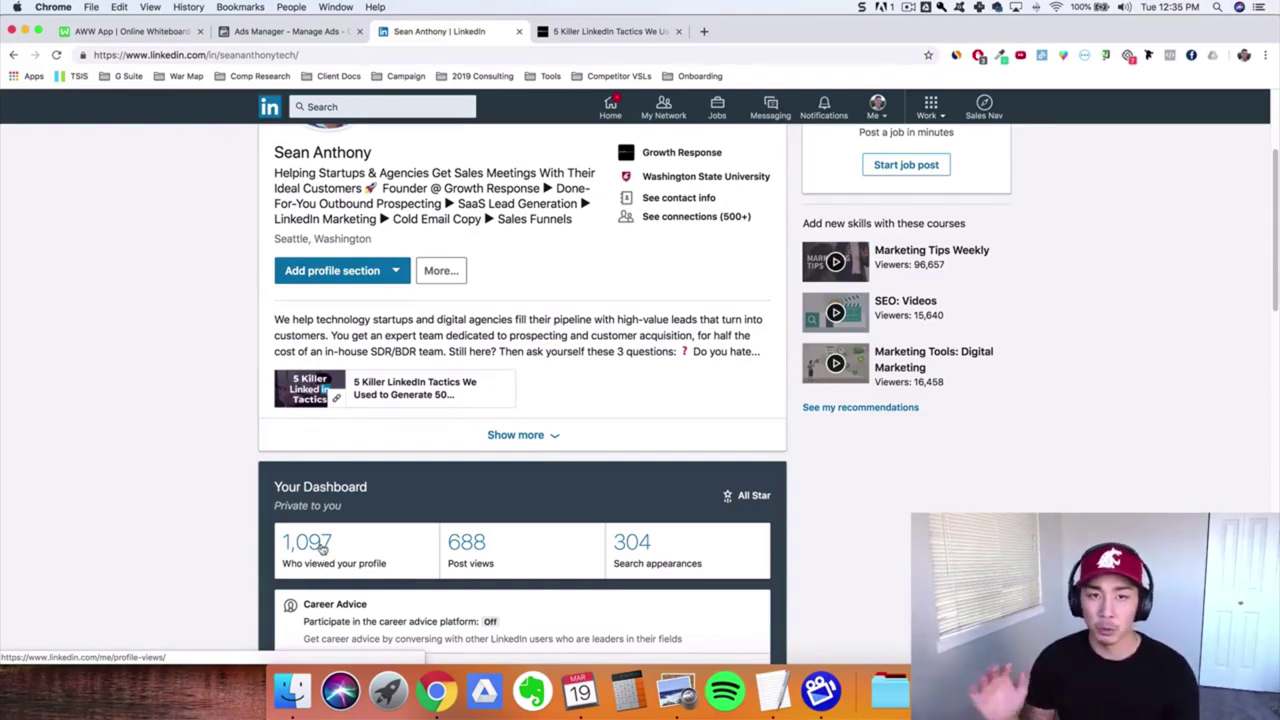
left_click(147, 31)
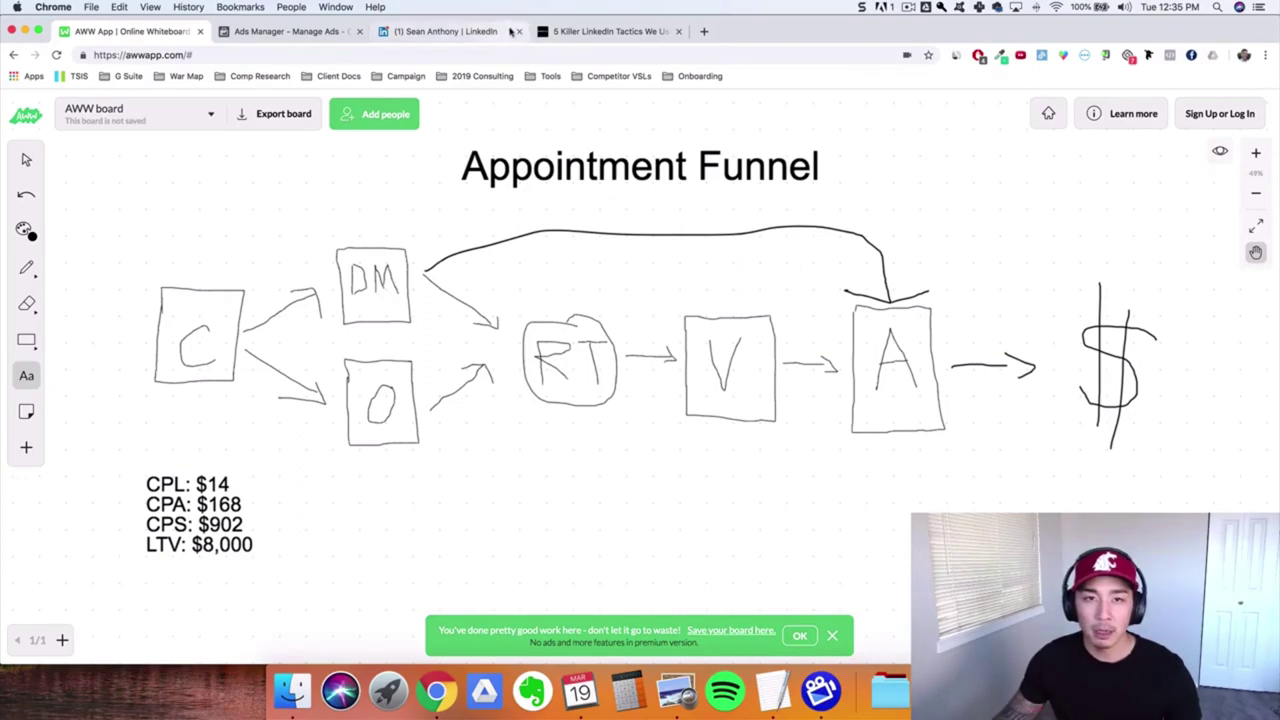
Step: Close the LinkedIn tab, dismiss the popup on the tactics article, and go back to the Appointment Funnel board
left_click(519, 32)
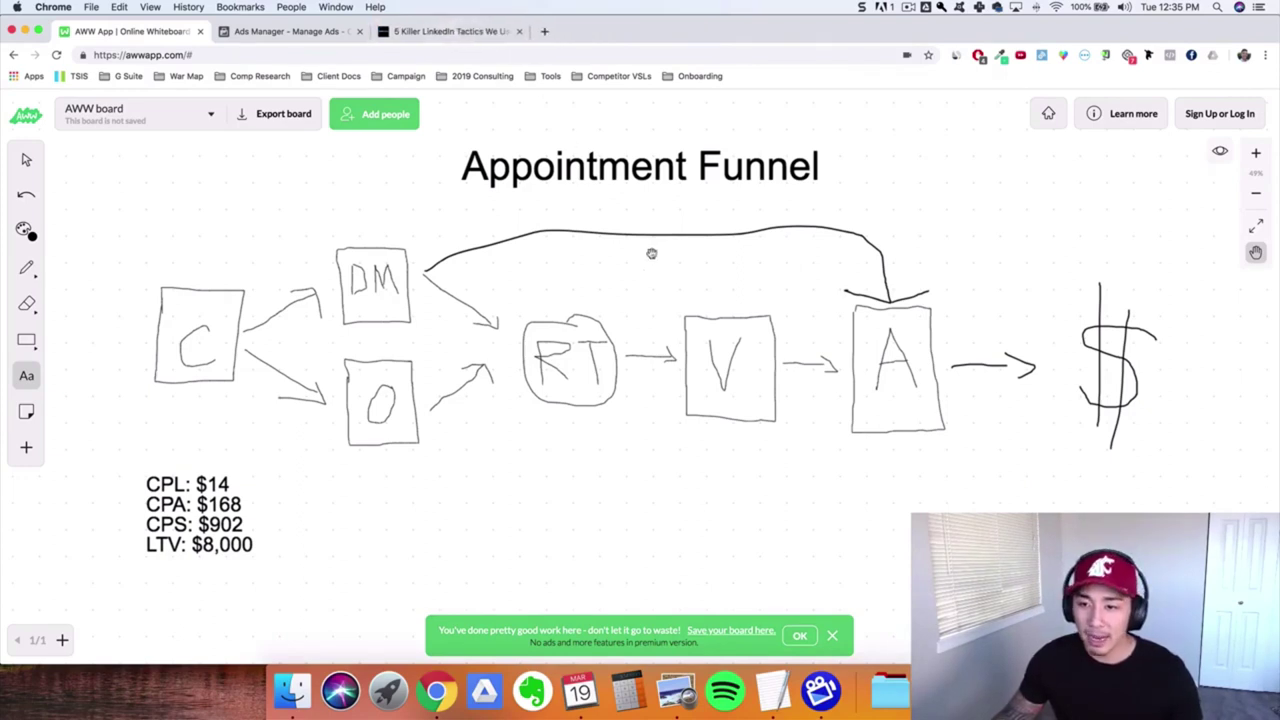
left_click(460, 36)
left_click(990, 182)
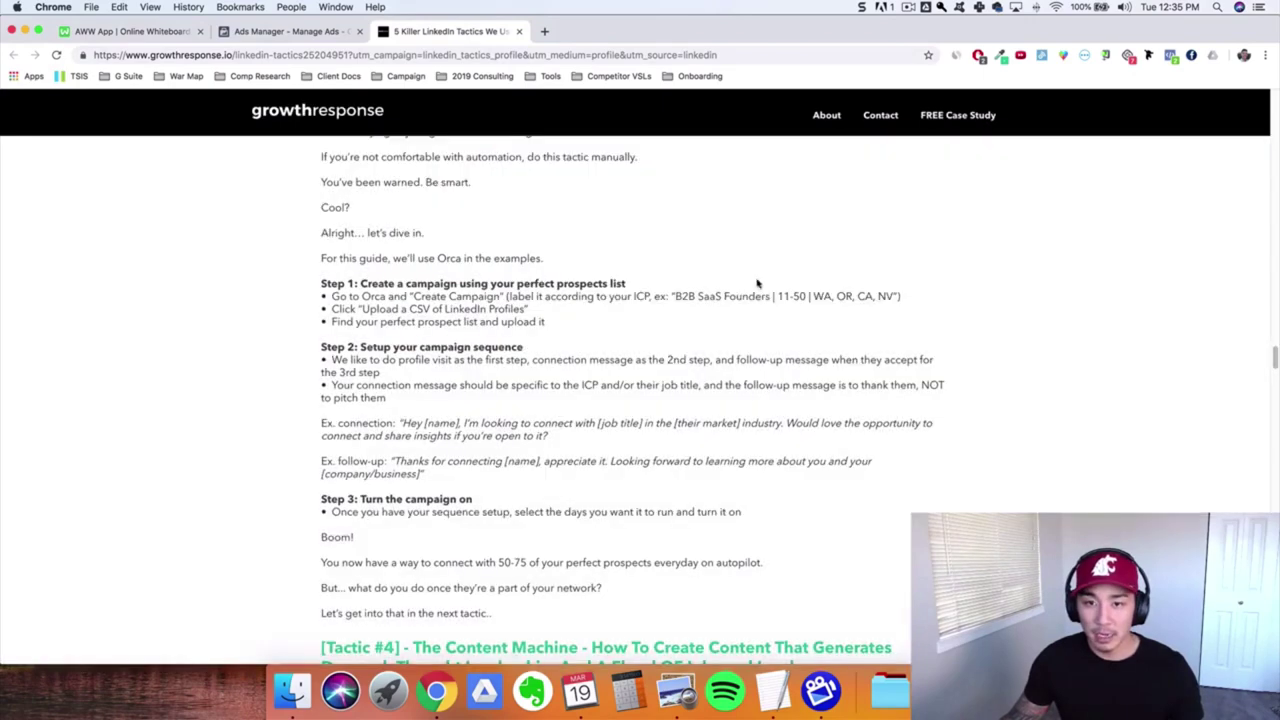
scroll(566, 457, "up", 3)
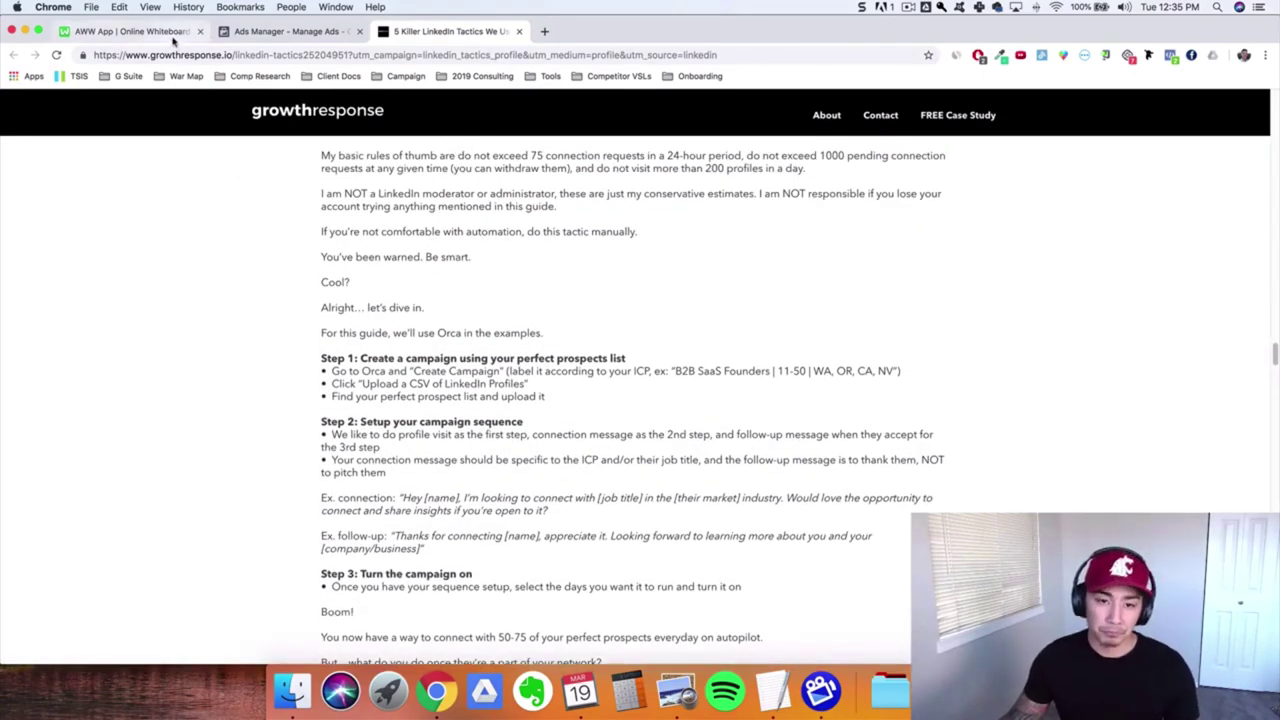
left_click(130, 31)
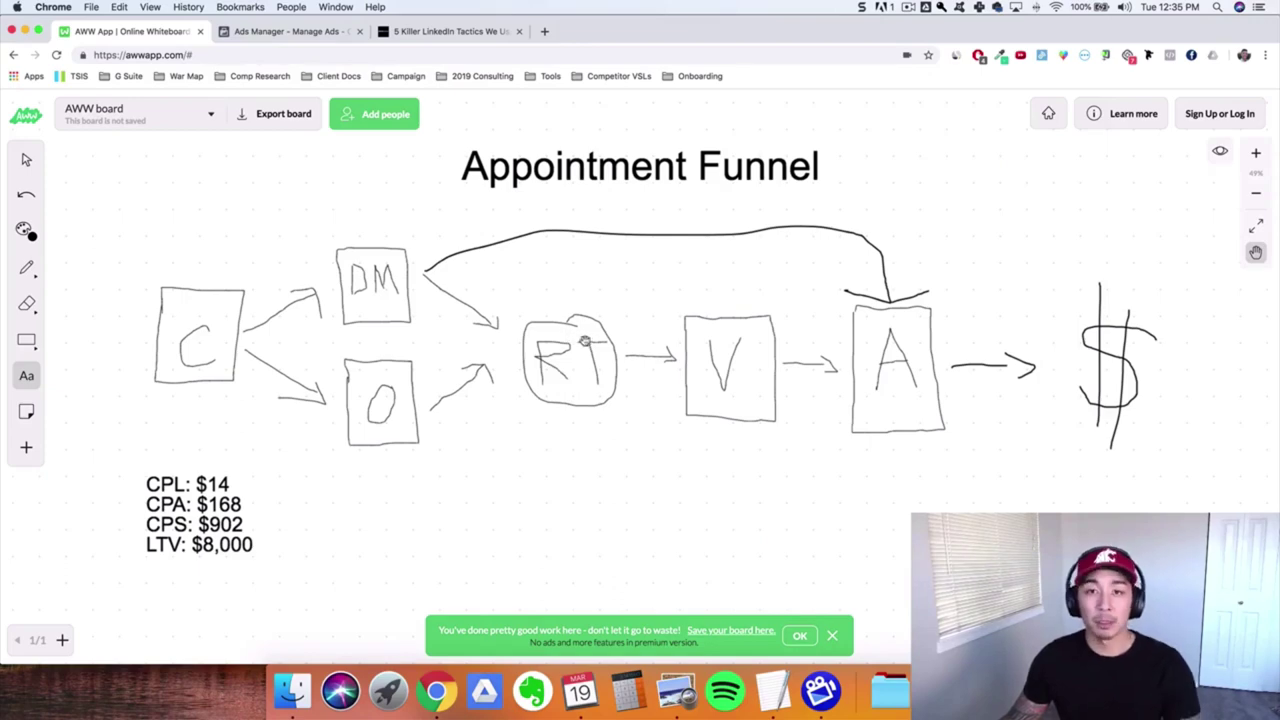
left_click(330, 33)
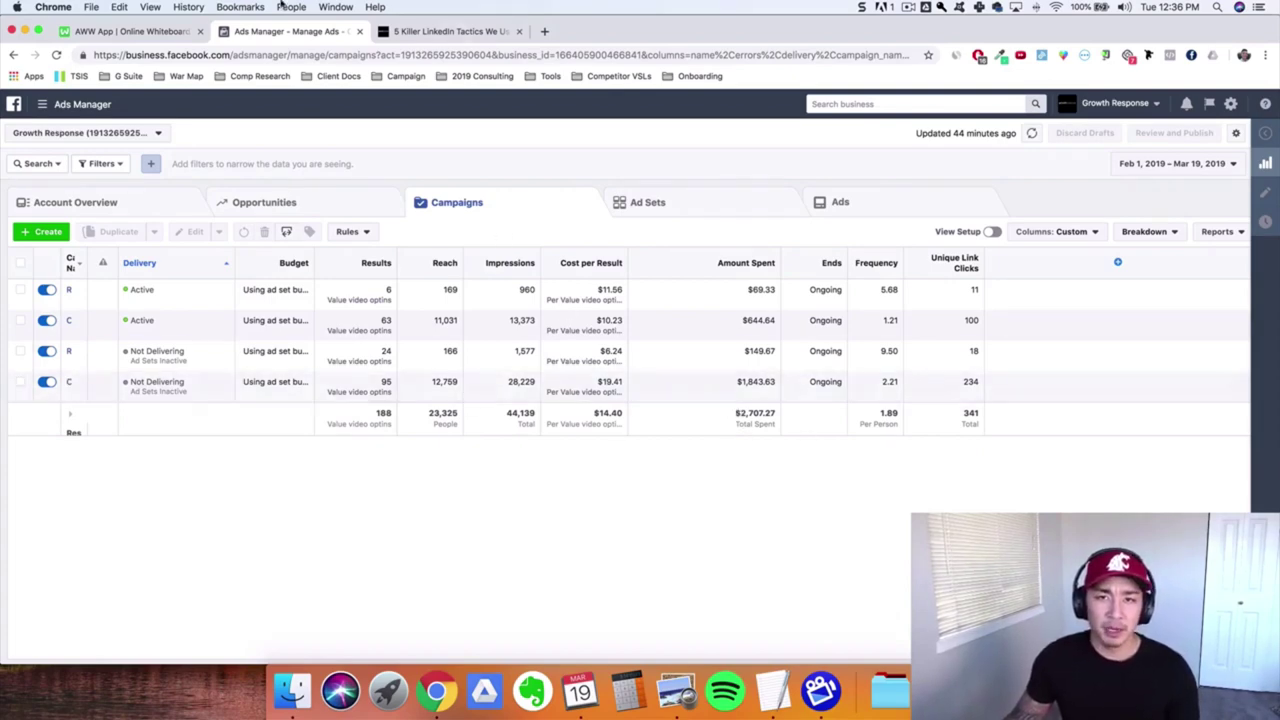
left_click(115, 31)
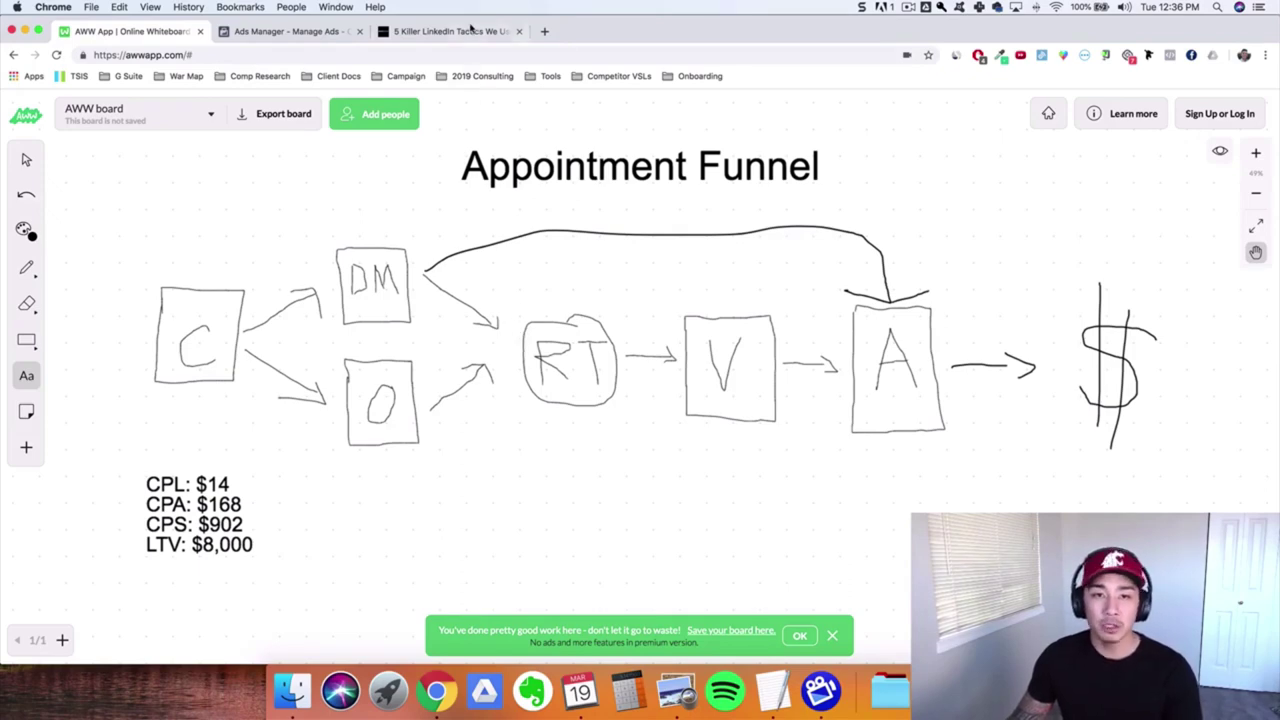
left_click(470, 30)
scroll(714, 391, "up", 1)
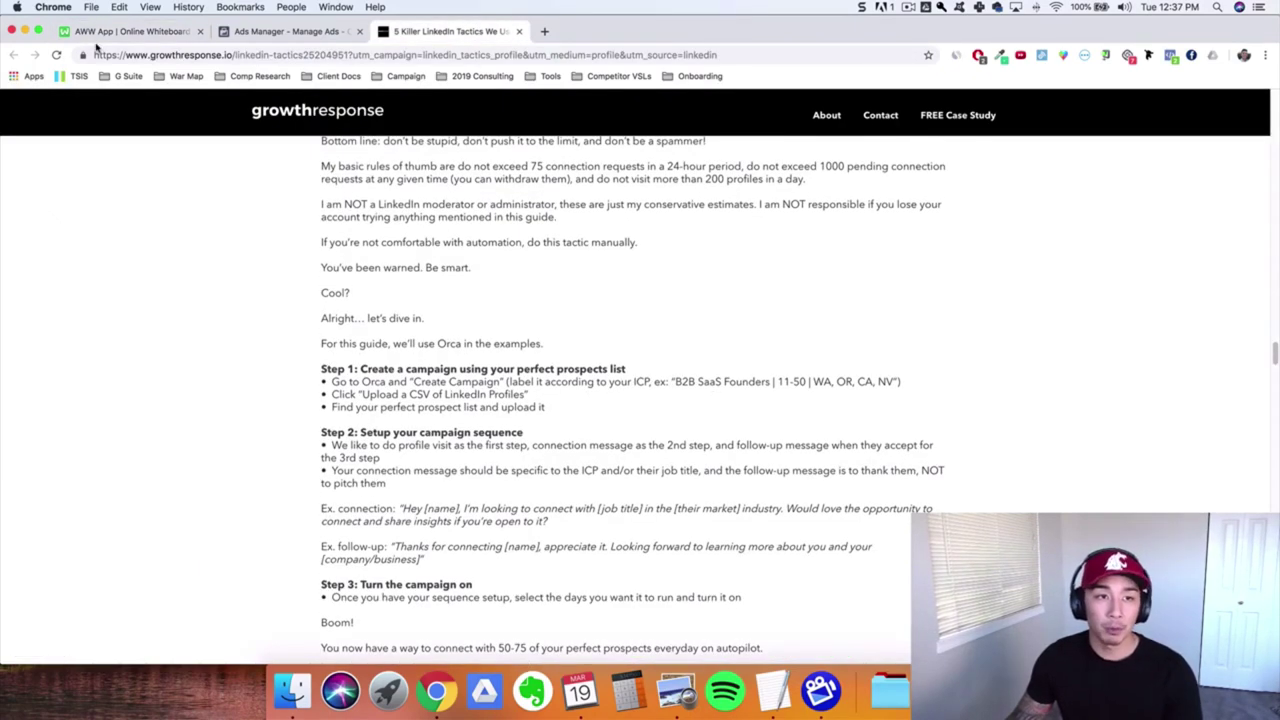
left_click(110, 31)
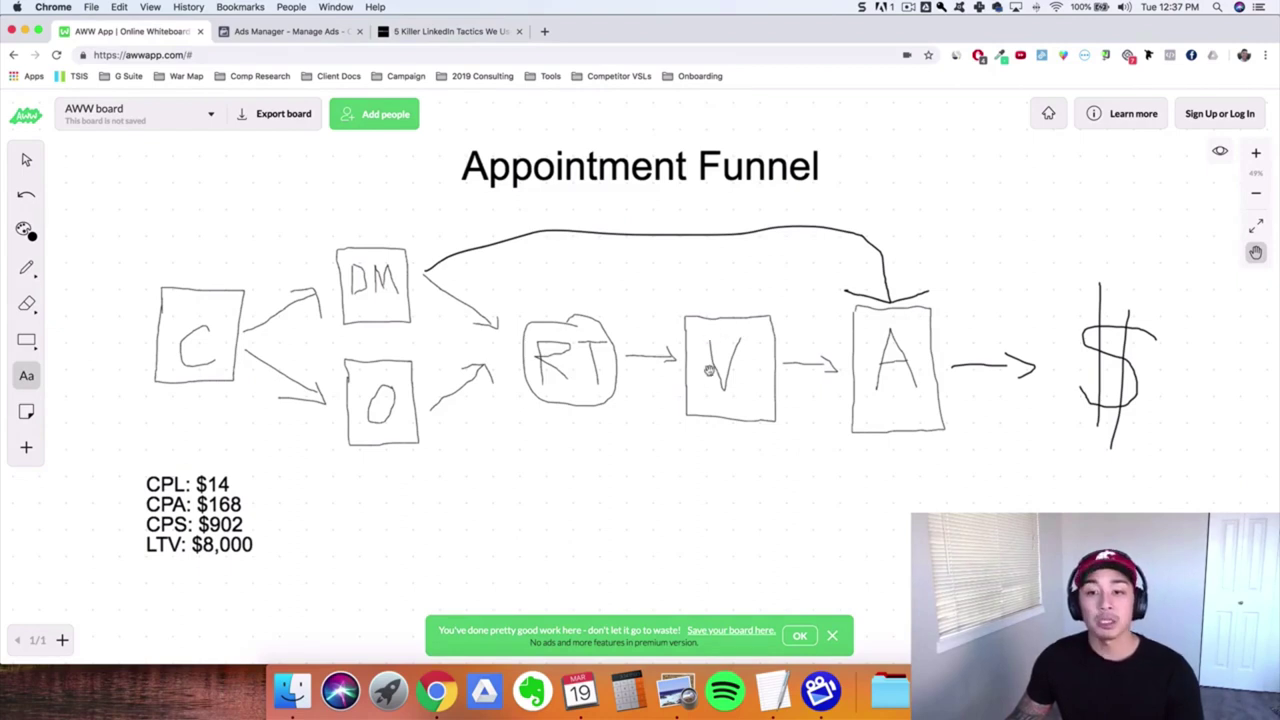